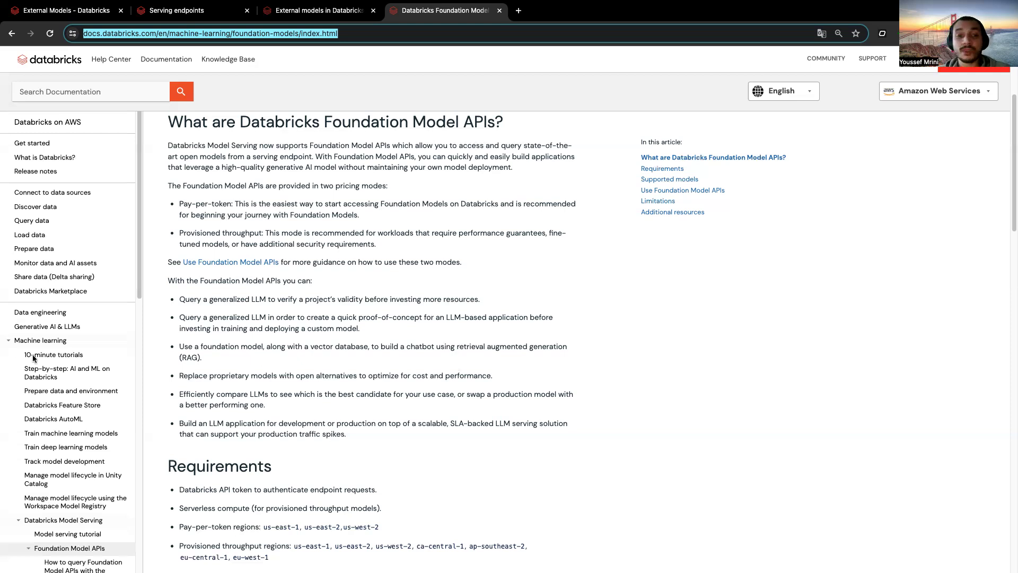
- Review the supported models in the Foundation Model APIs documentation and the external models documentation
scroll(276, 390, "down", 7)
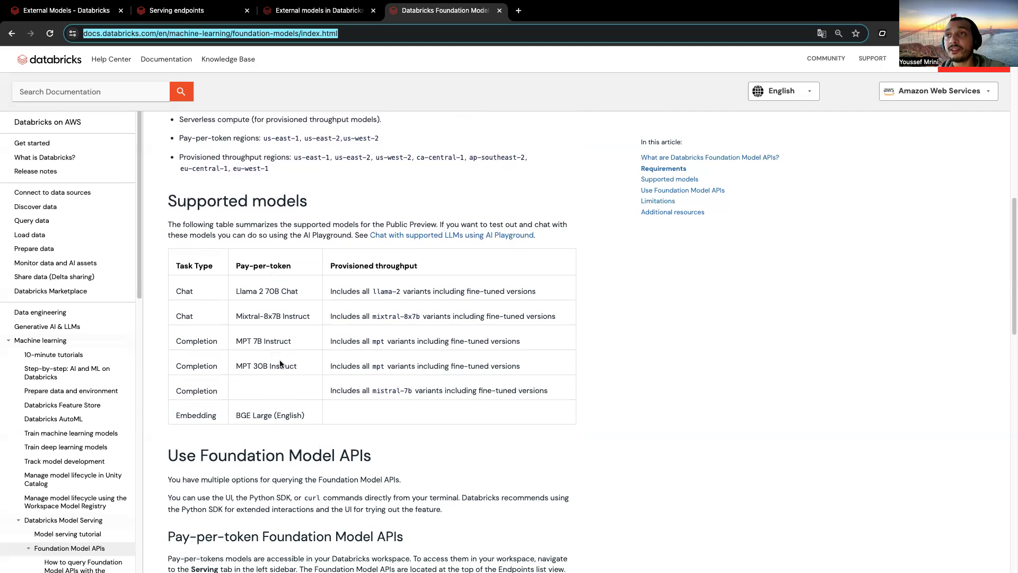
left_click(333, 16)
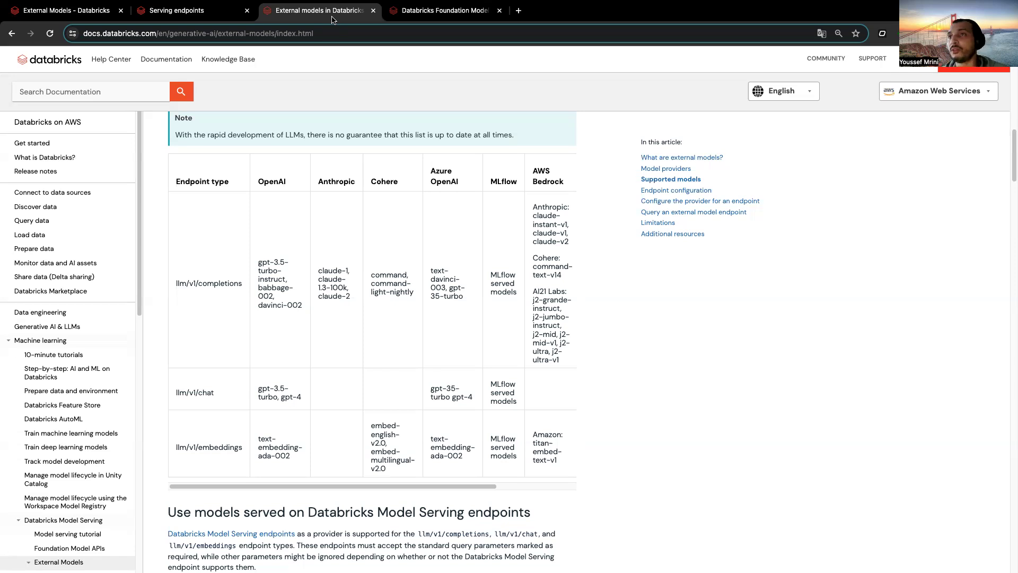
- Run the External Models notebook cells that install mlflow[genai]>=2.9.0 and create the OpenAI gpt-3.5-turbo chat endpoint
left_click(93, 12)
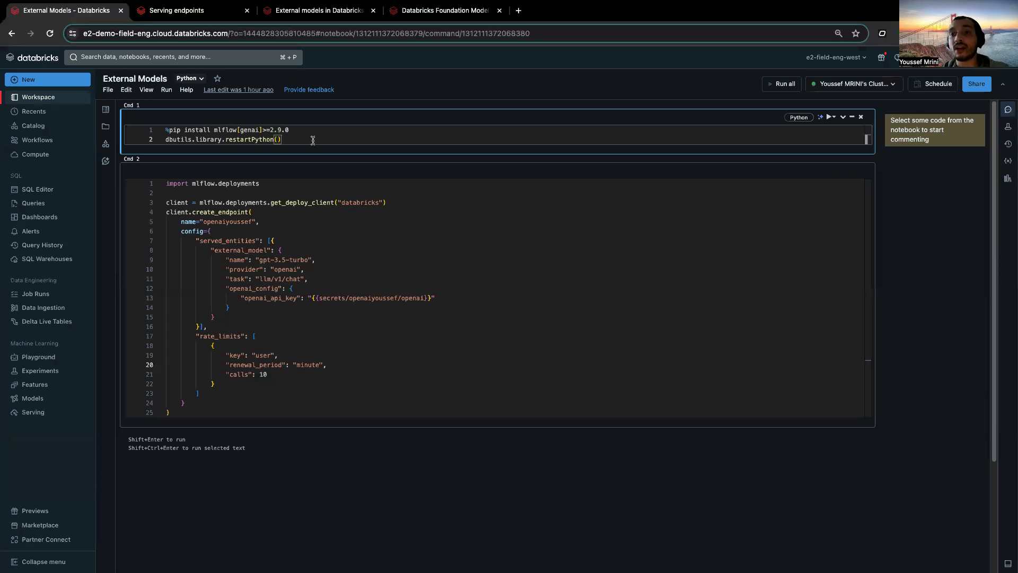
key("shift+Return")
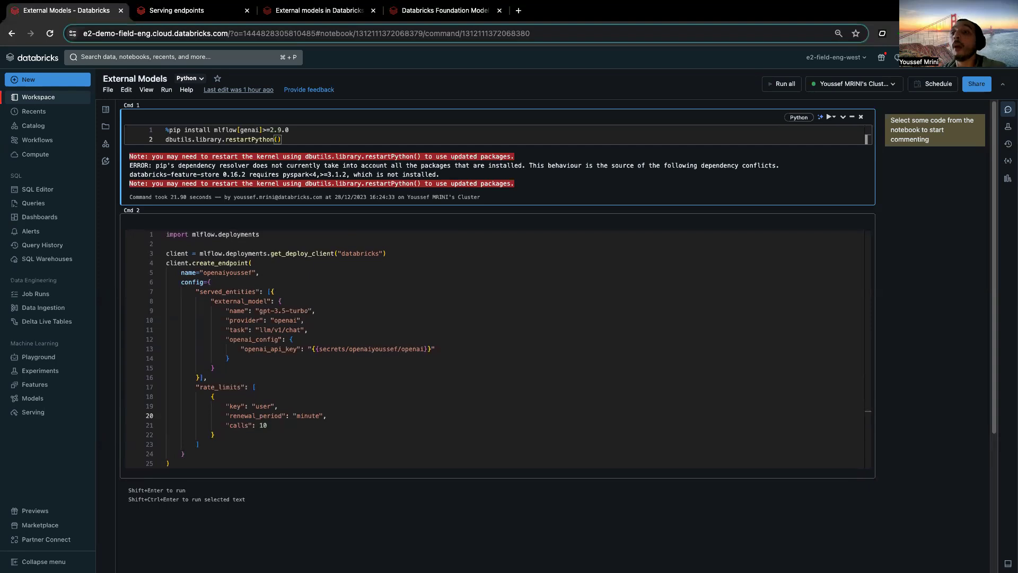
left_click(363, 288)
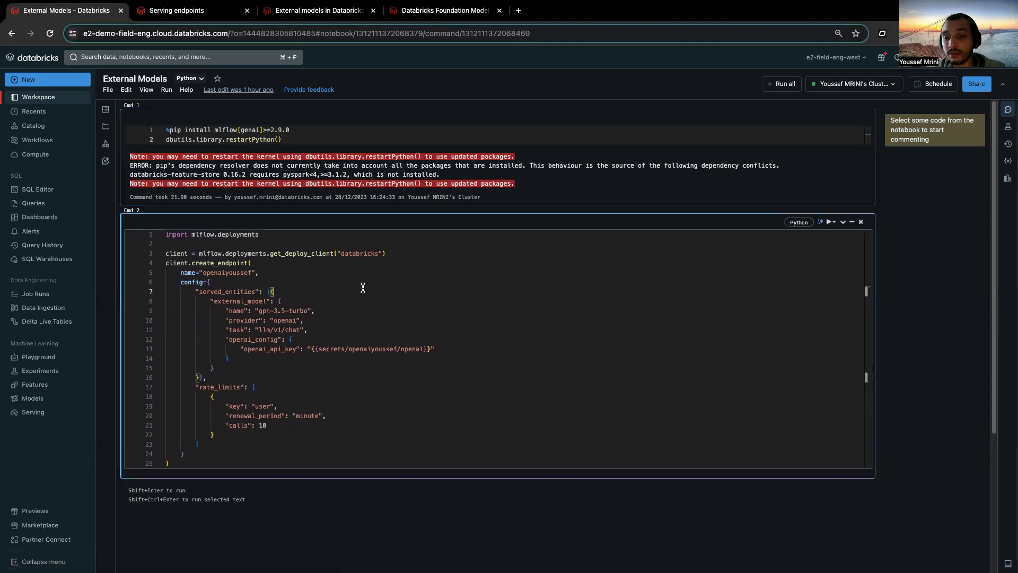
key("shift+Return")
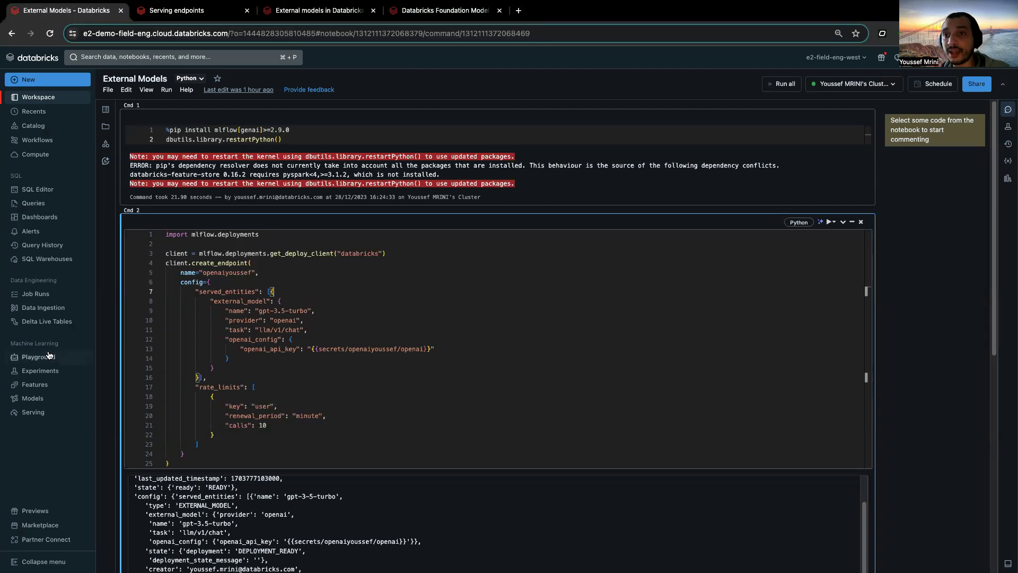
- Open the new gpt-3.5-turbo serving endpoint and inspect its per-user and per-endpoint rate limit settings
left_click(49, 415)
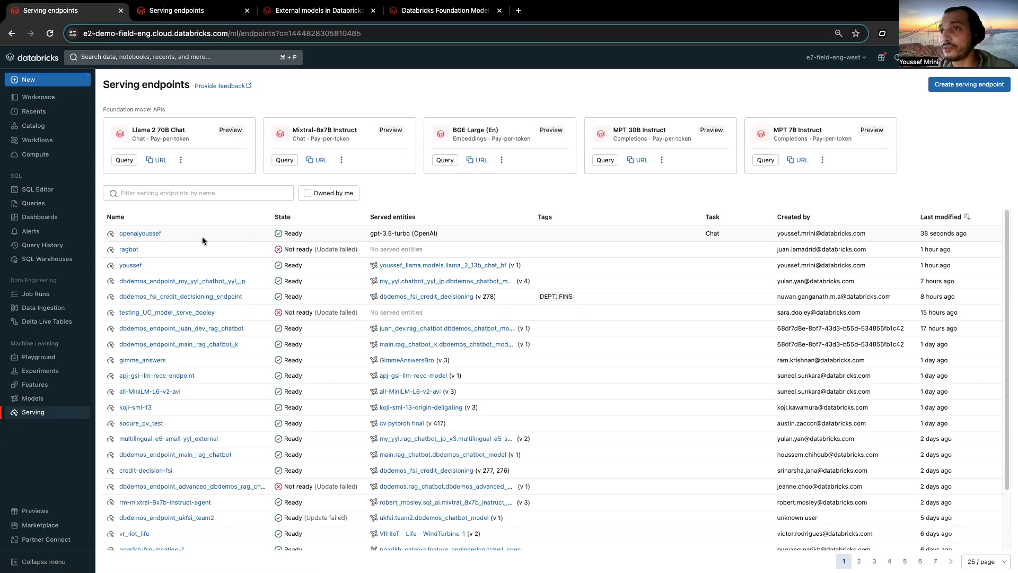
left_click(152, 234)
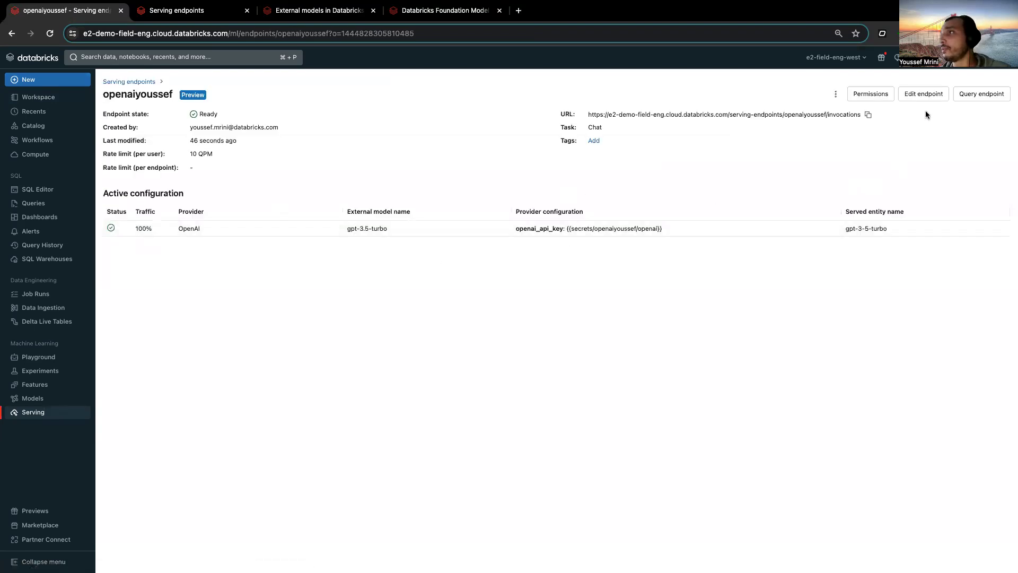
left_click(834, 94)
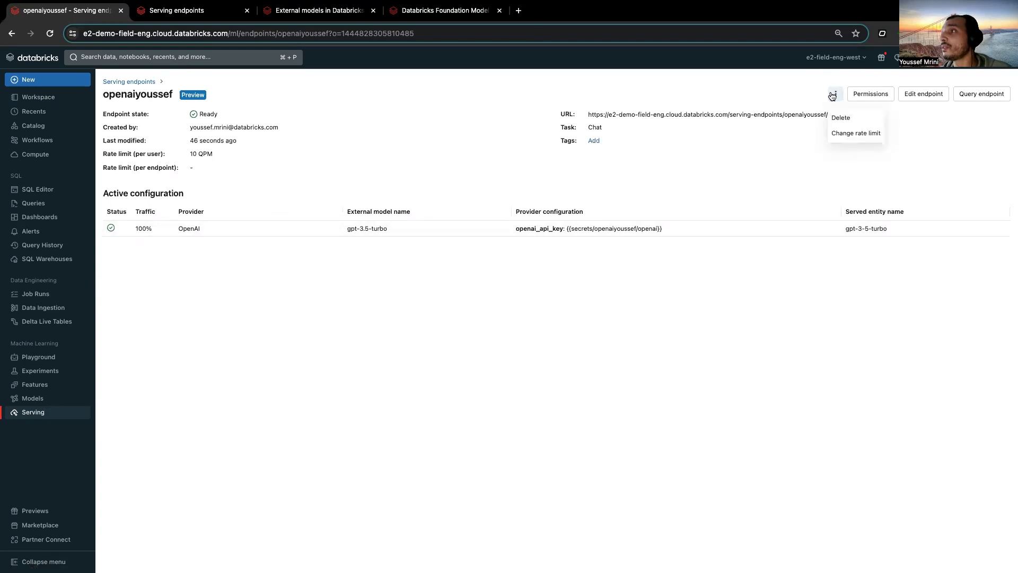
left_click(855, 133)
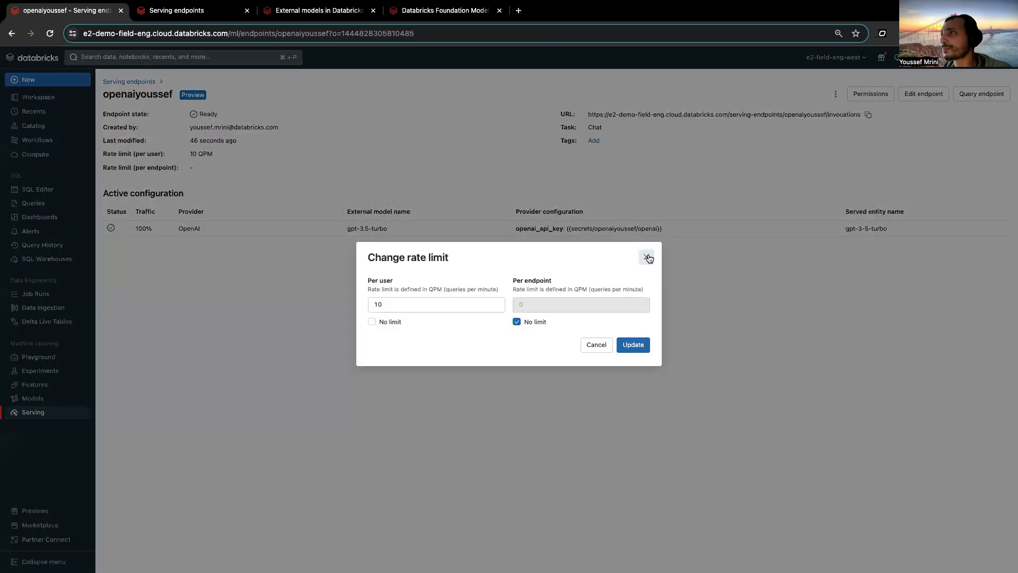
left_click(647, 256)
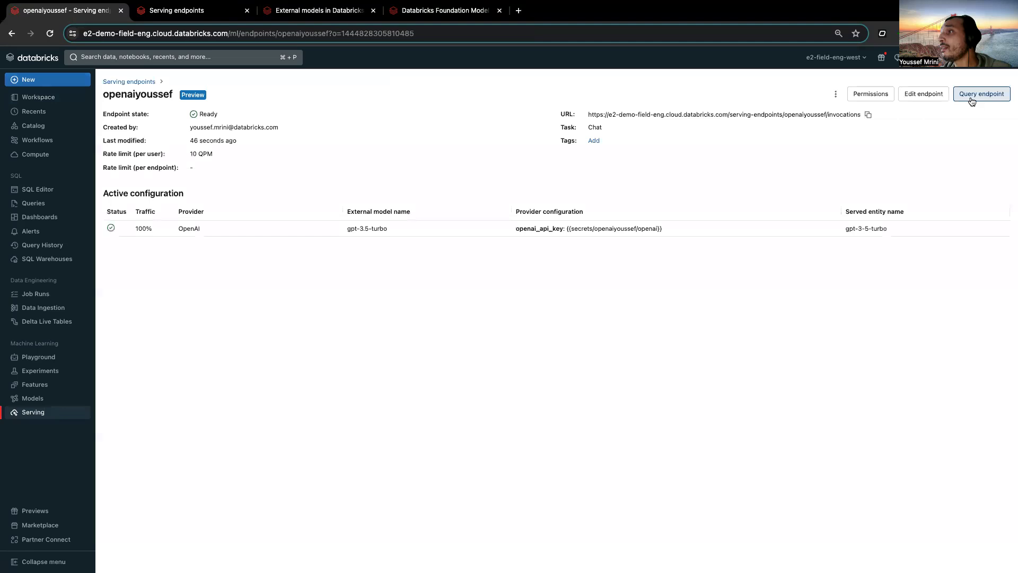
- Load the example query request for the endpoint and change its last question to "What is Databricks in 15 words?"
left_click(972, 98)
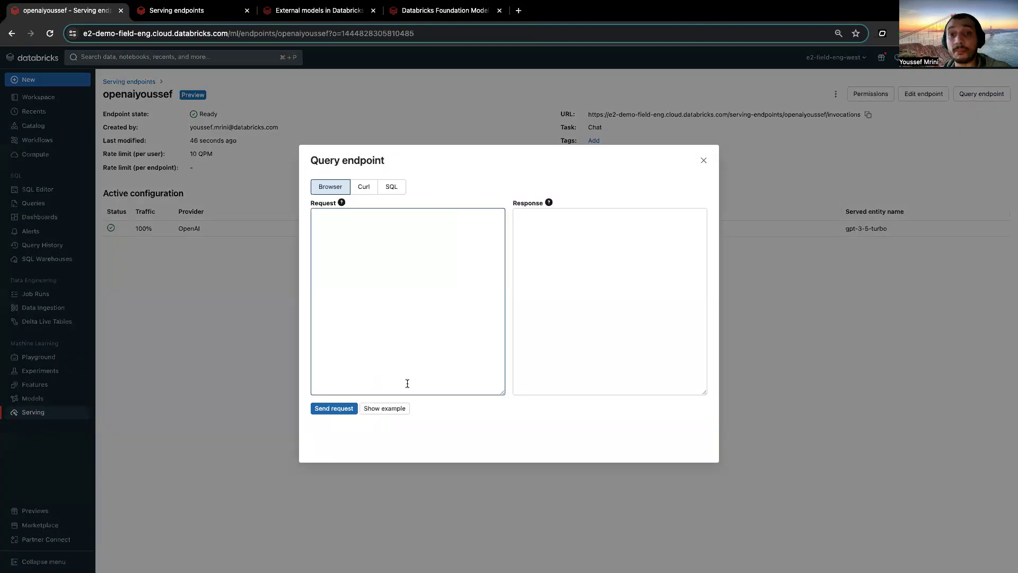
left_click(406, 412)
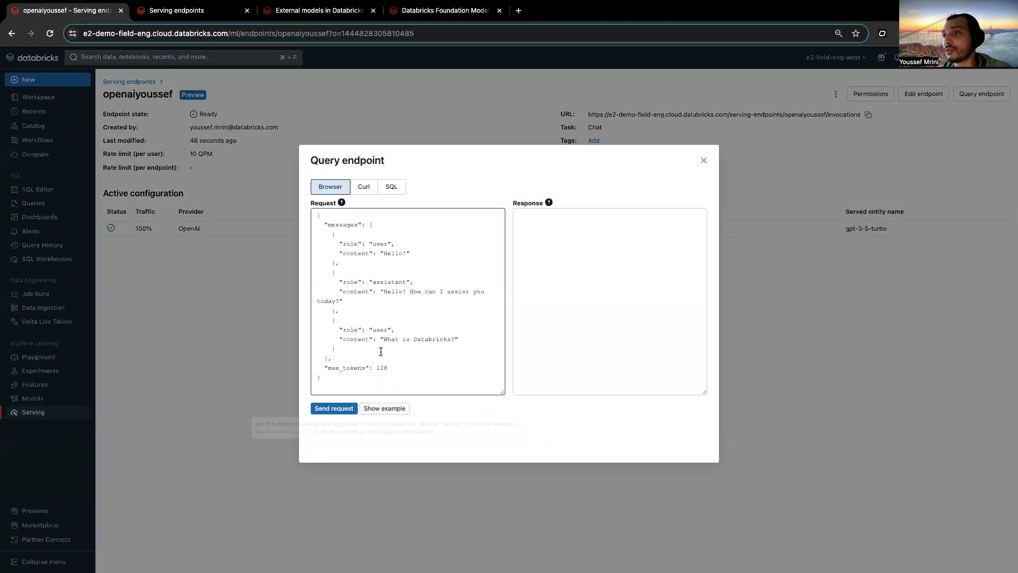
left_click(437, 341)
left_click(390, 366)
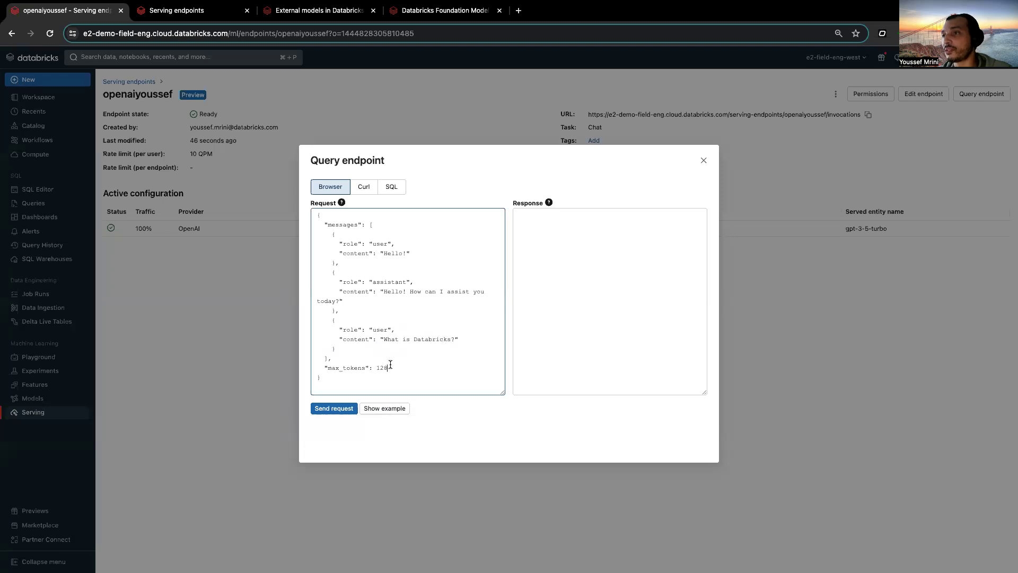
left_click(453, 339)
type("in 15 wor")
type("ds")
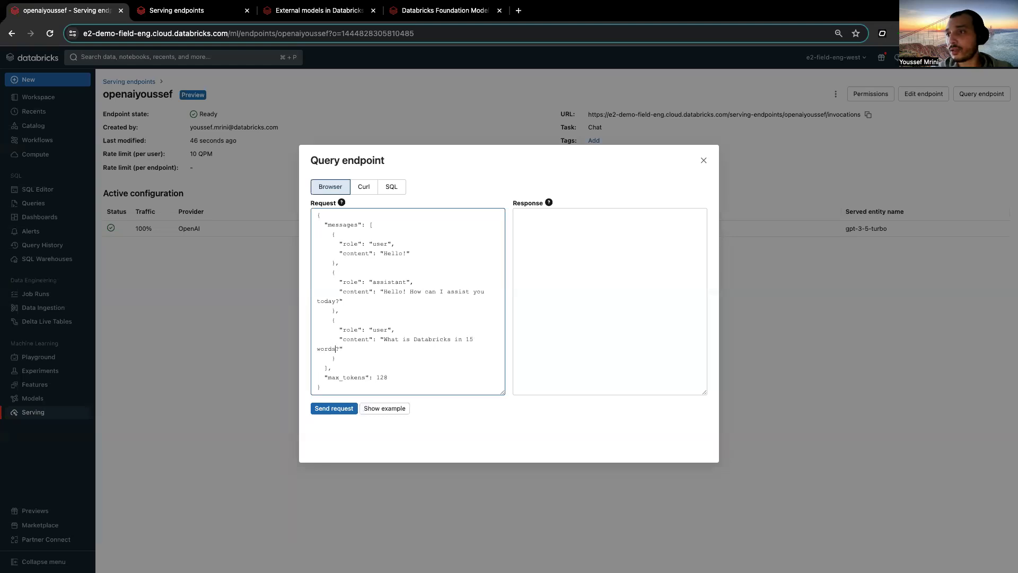
- Set the request's max_tokens to 140, send it to the endpoint and close the query dialog after reading the response
left_click(391, 370)
key("BackSpace")
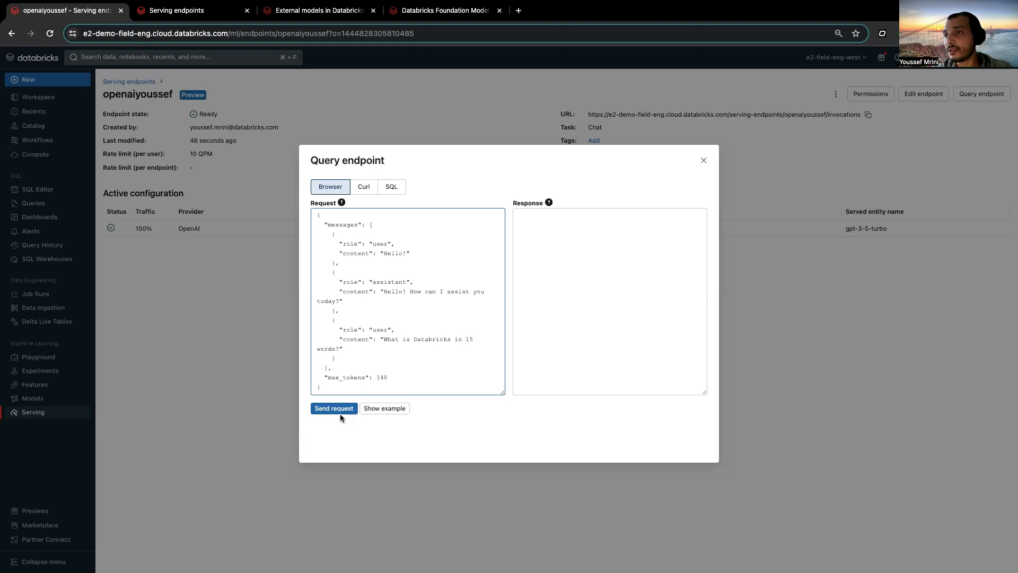
left_click(345, 409)
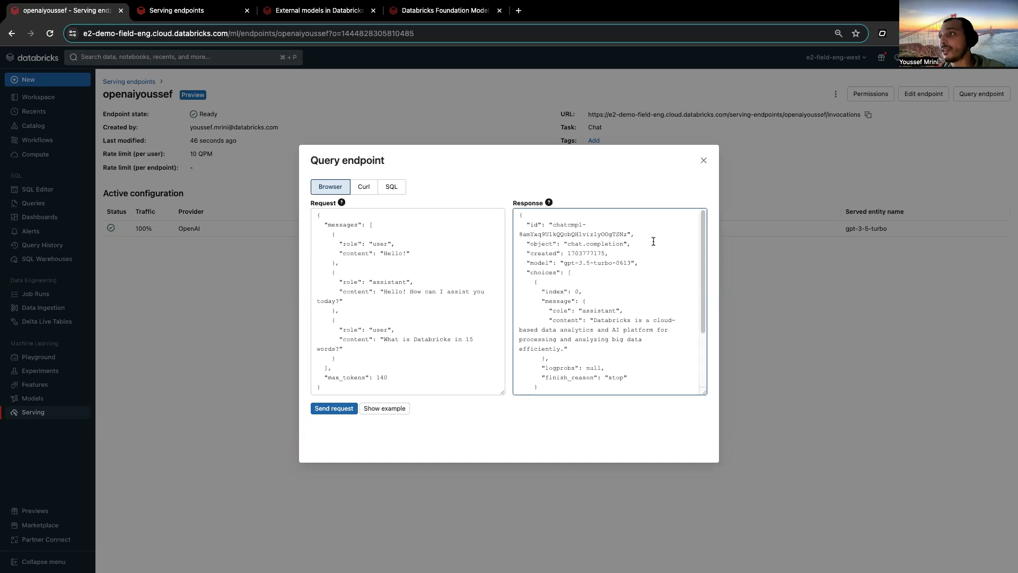
left_click(703, 161)
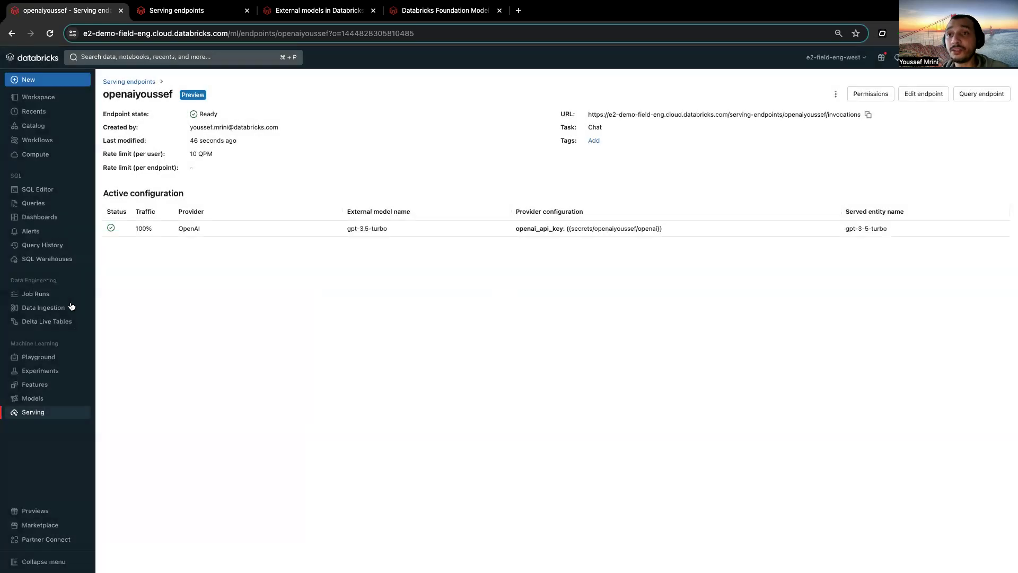
- Query the MPT 30B Instruct foundation model endpoint with its example prompt and read through the response
left_click(43, 418)
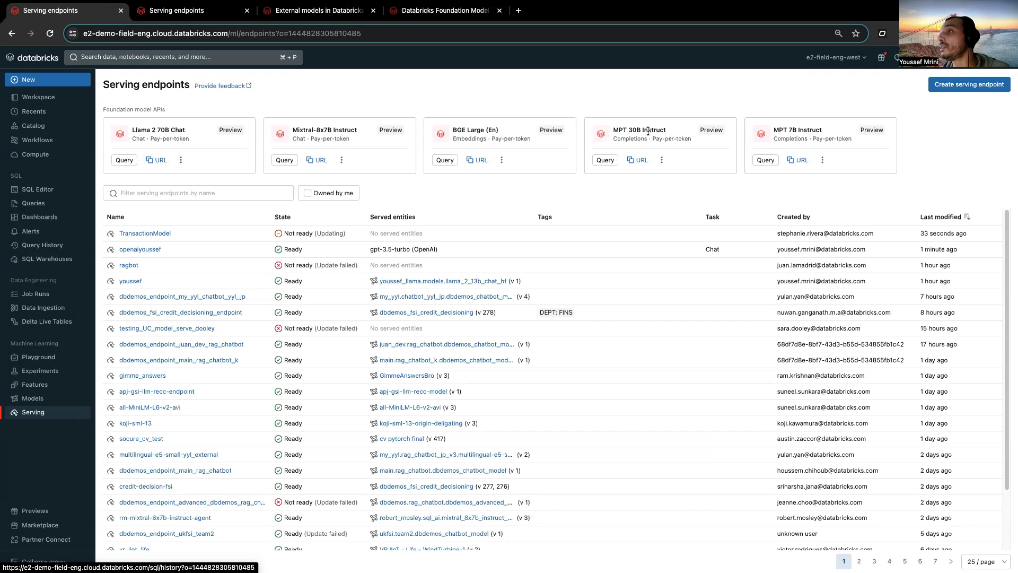
left_click(605, 160)
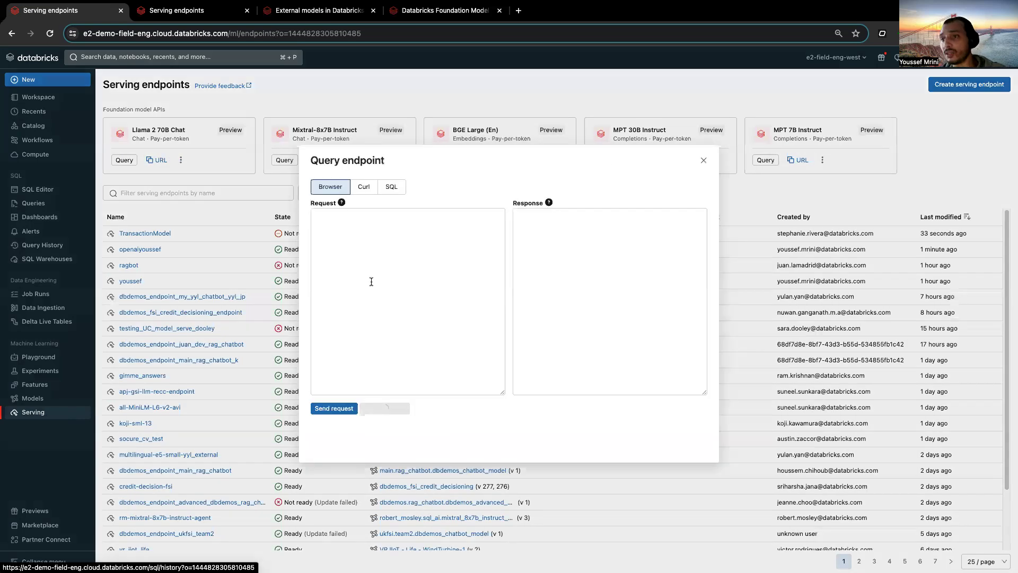
left_click(395, 409)
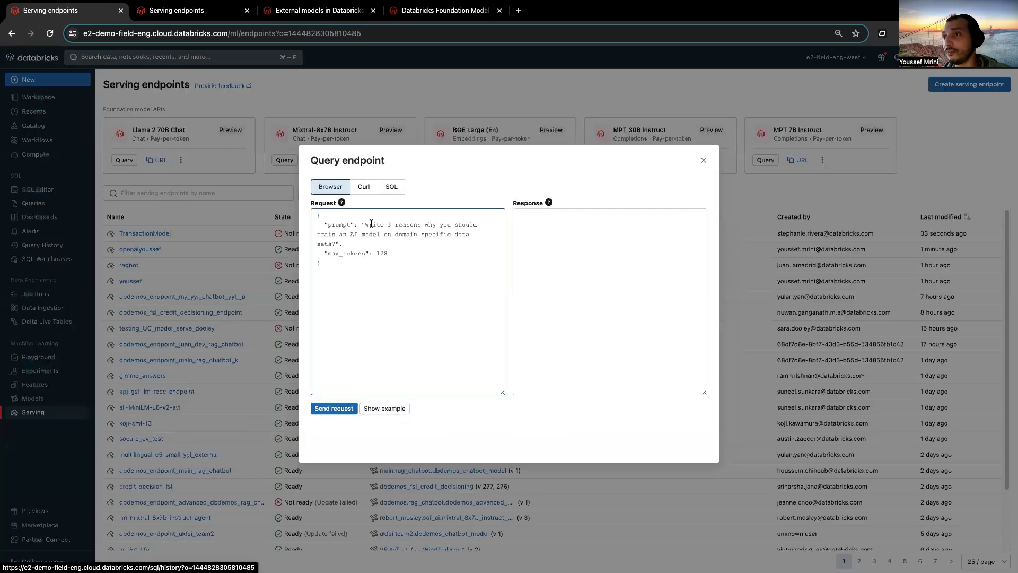
left_click(334, 409)
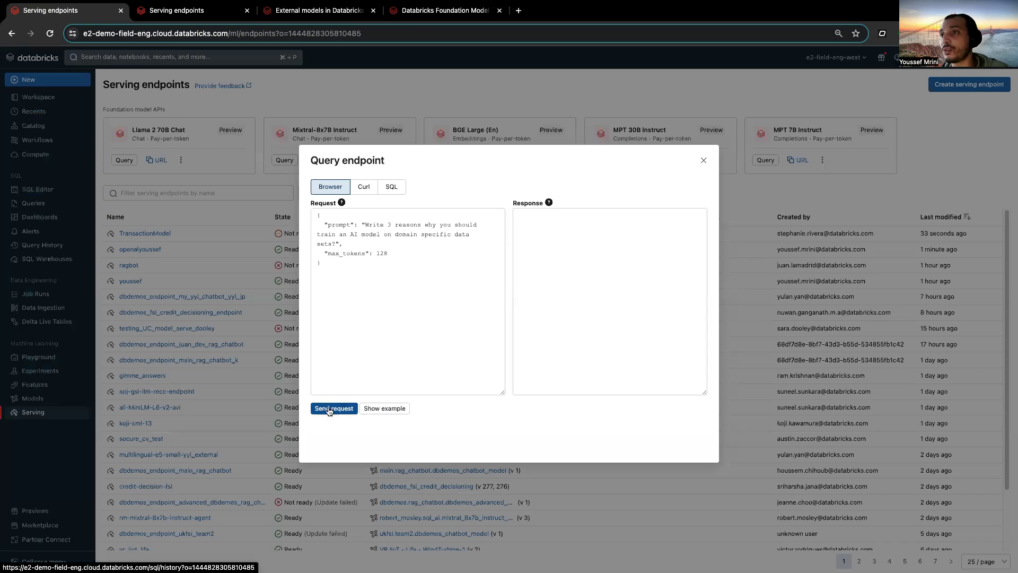
left_click(371, 372)
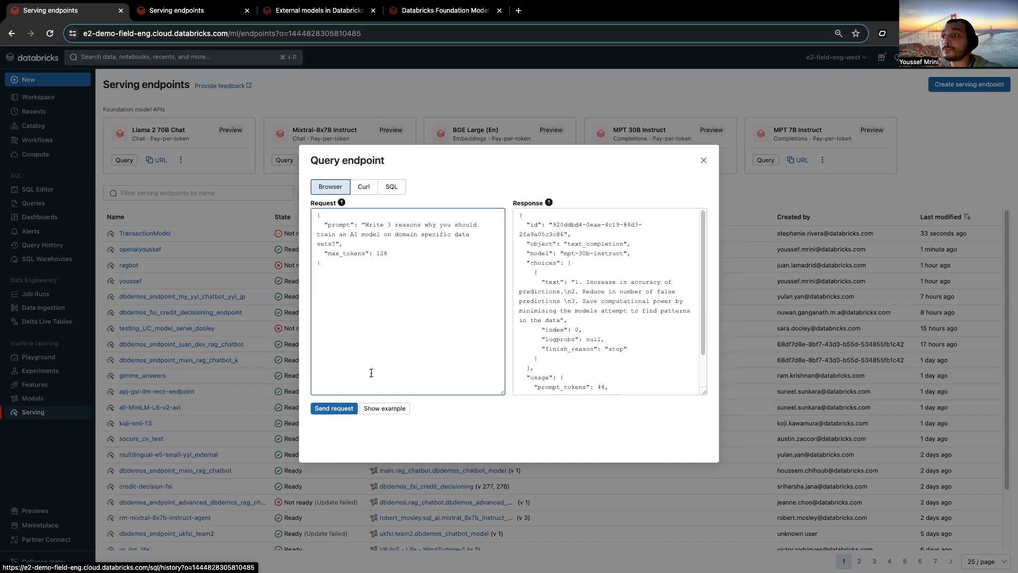
left_click(554, 252)
scroll(624, 323, "down", 2)
left_click(704, 160)
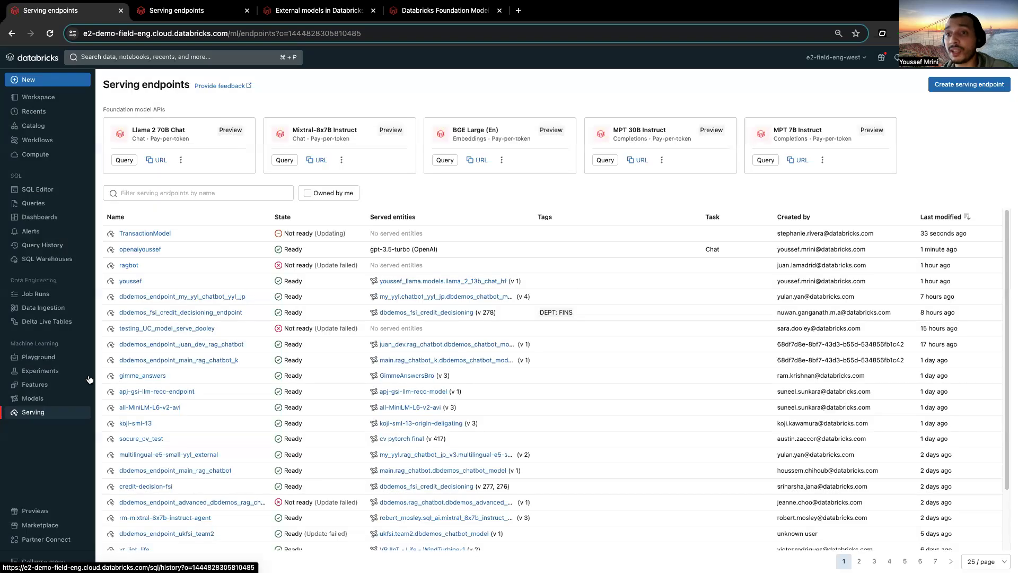
- Filter the Databricks Marketplace to Model products and open the Llama 2 Models listing
left_click(37, 525)
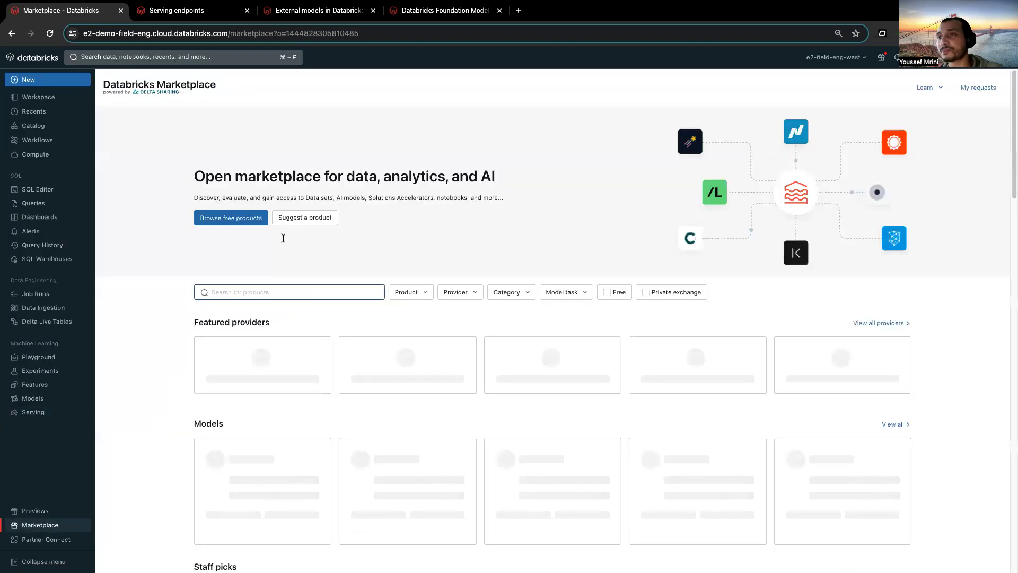
left_click(404, 293)
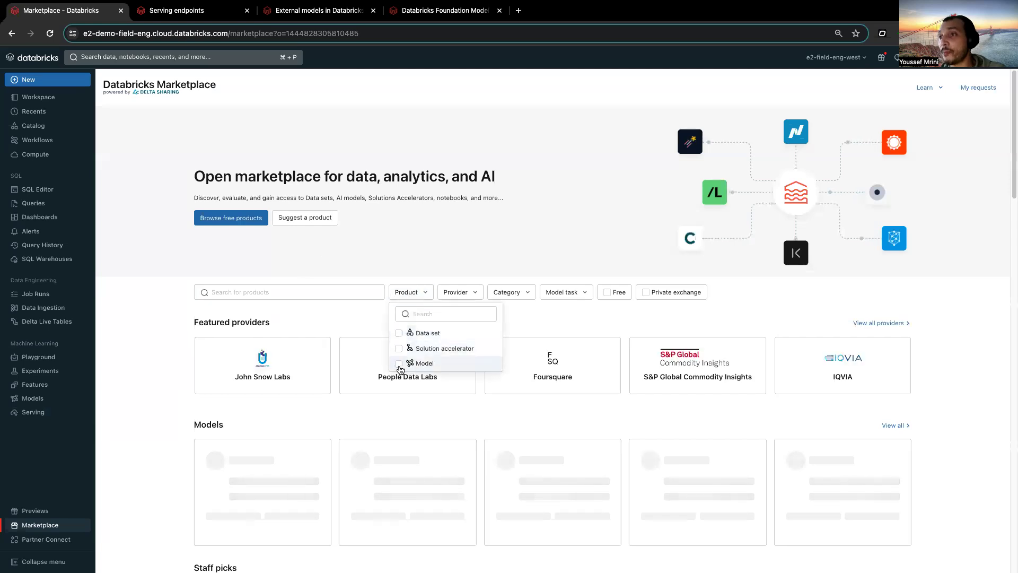
left_click(411, 363)
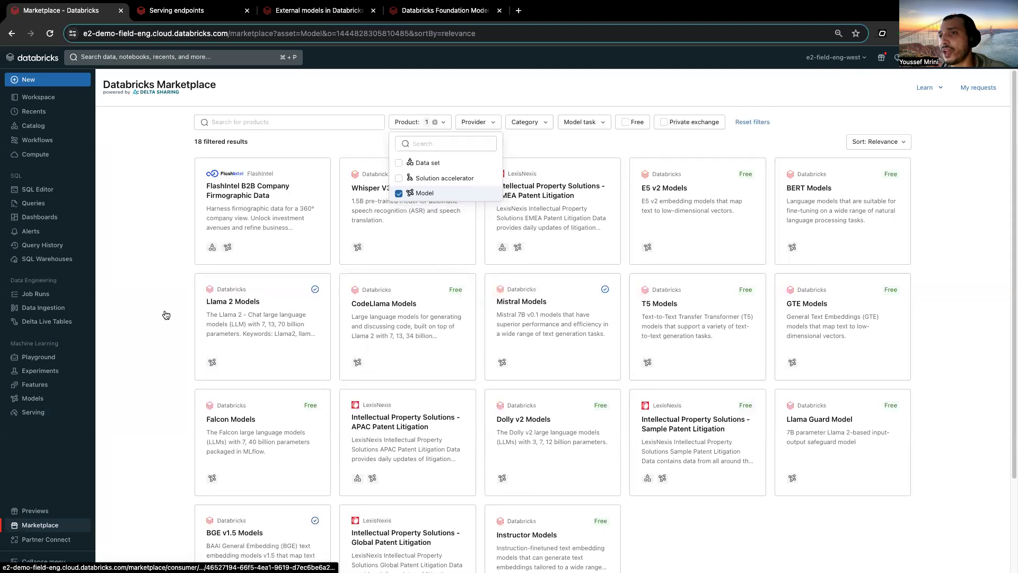
left_click(242, 313)
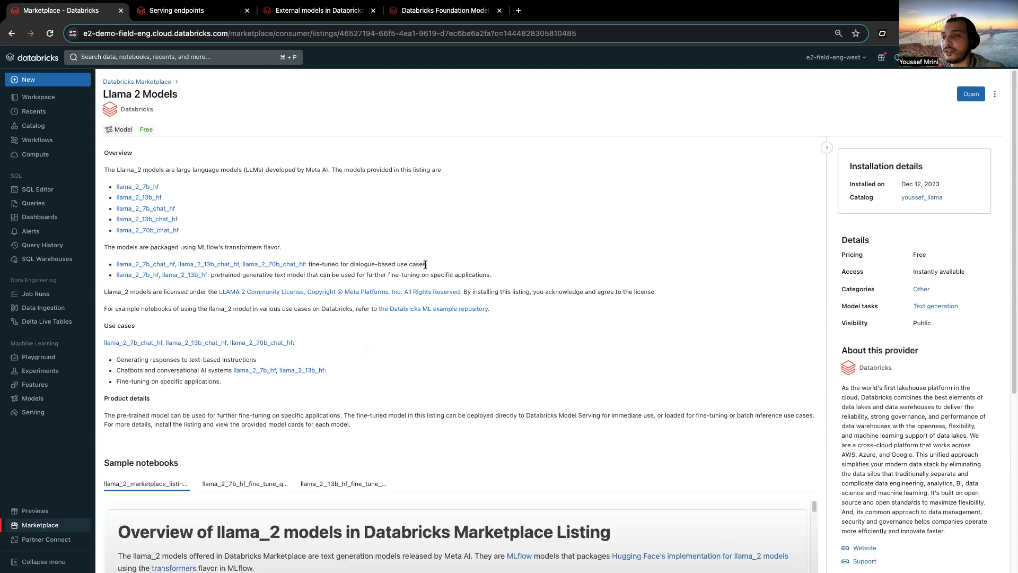
- Open the llama_2_13b_chat_hf model in the models schema of the catalog where the Llama 2 listing is installed
left_click(936, 197)
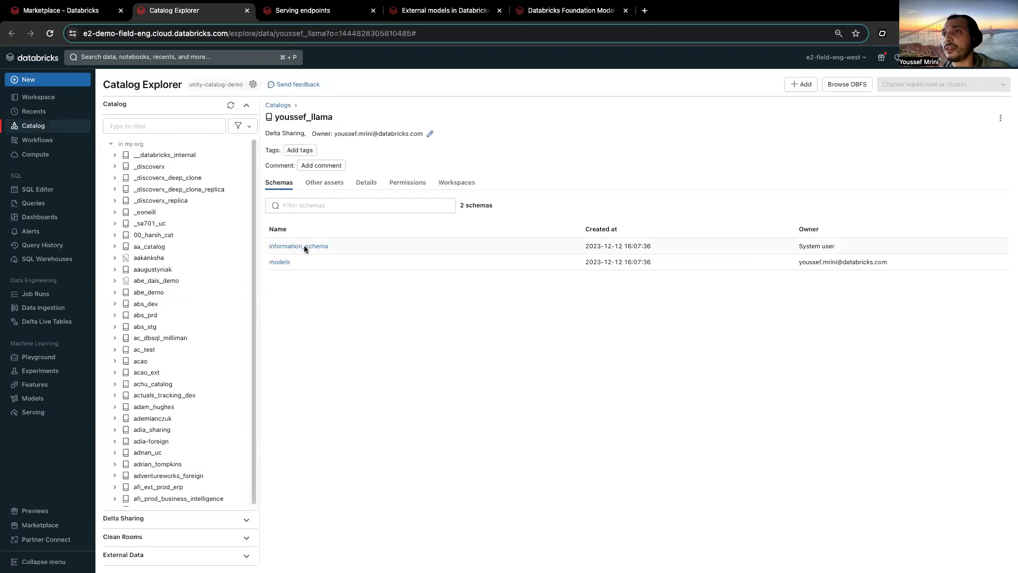
left_click(284, 263)
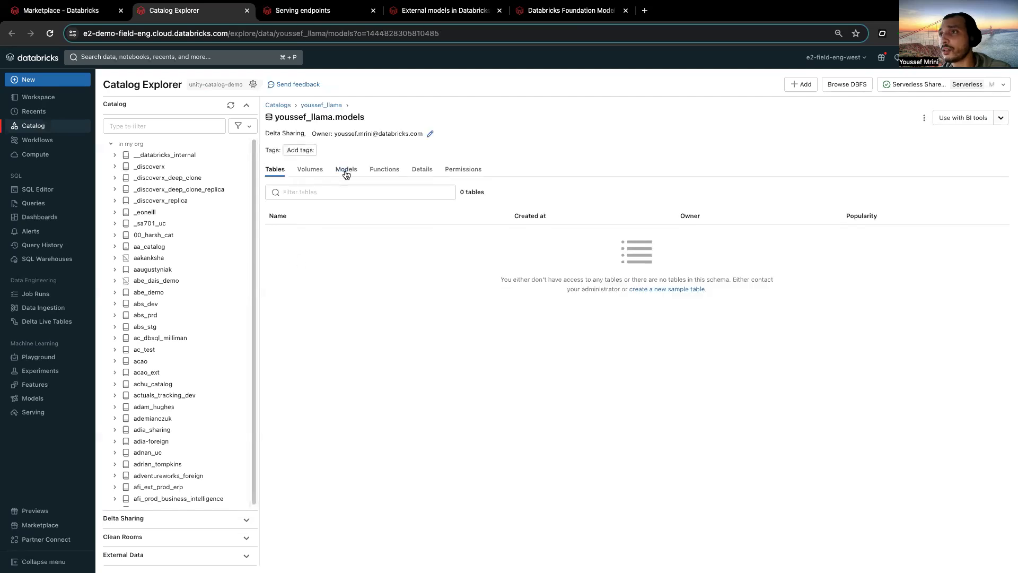
left_click(346, 171)
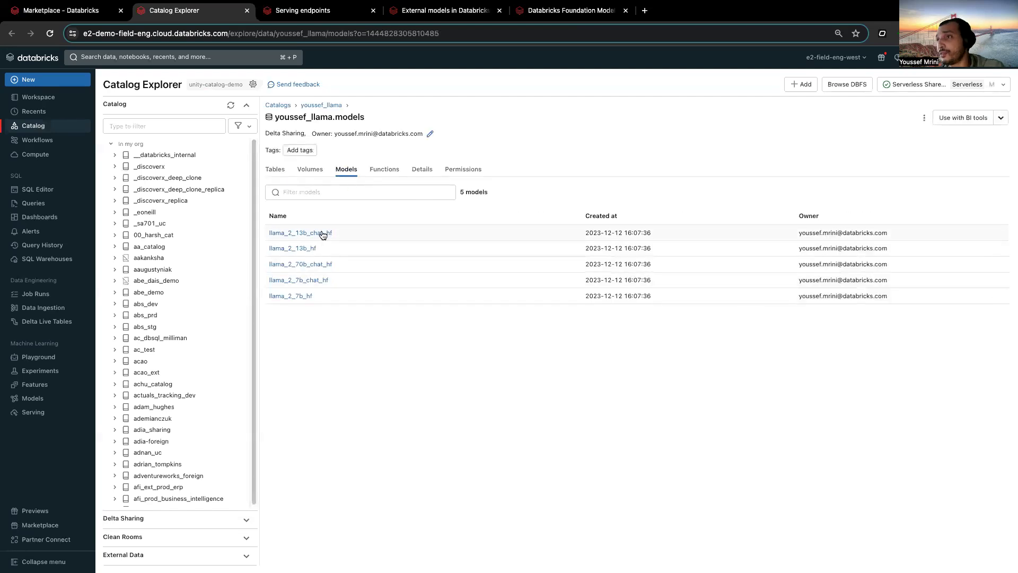
left_click(323, 234)
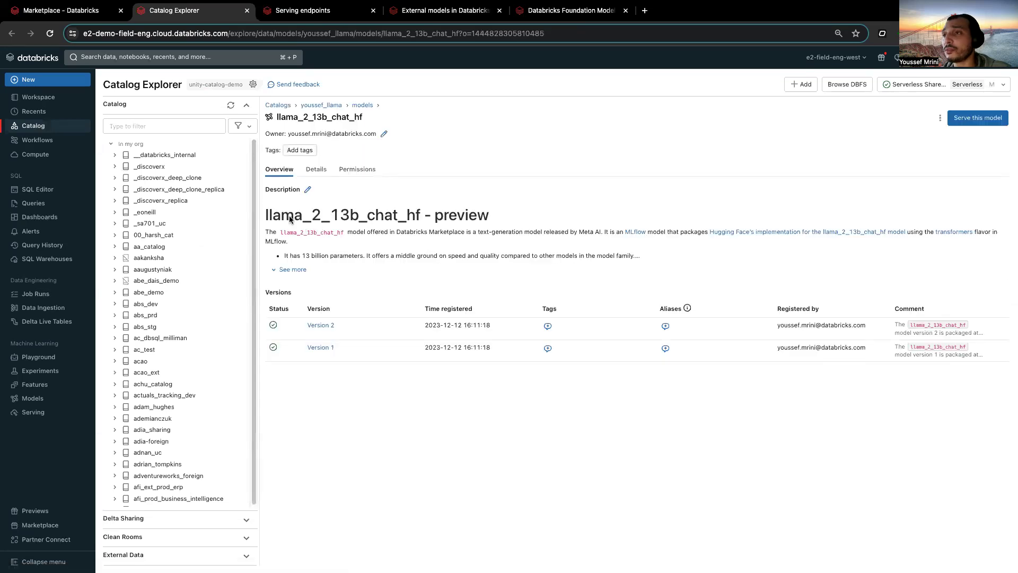
- Start a serving endpoint for the llama_2_13b_chat_hf model, using version 1 and the endpoint name llama2test
left_click(978, 117)
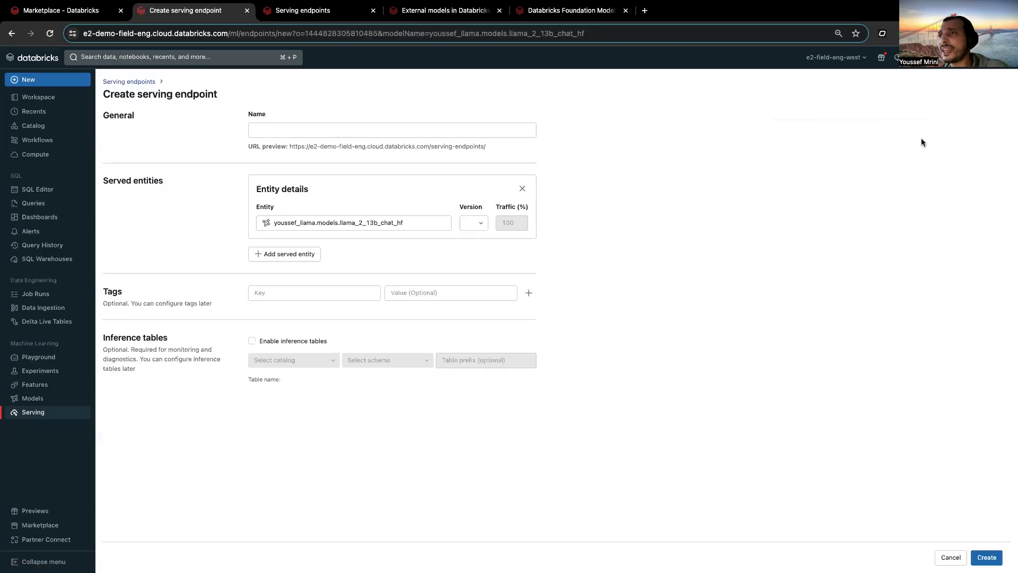
left_click(473, 223)
left_click(469, 243)
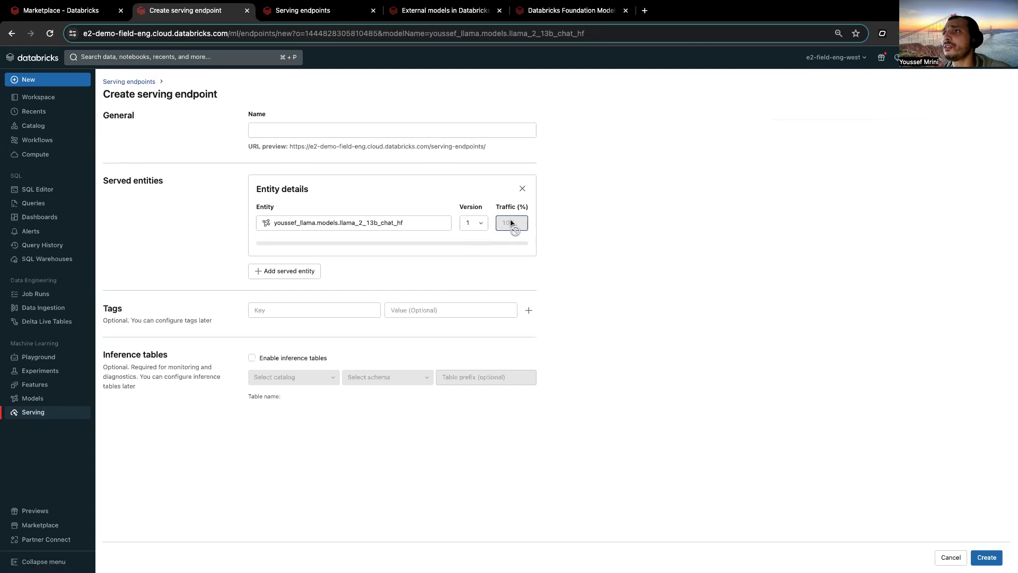
left_click(335, 132)
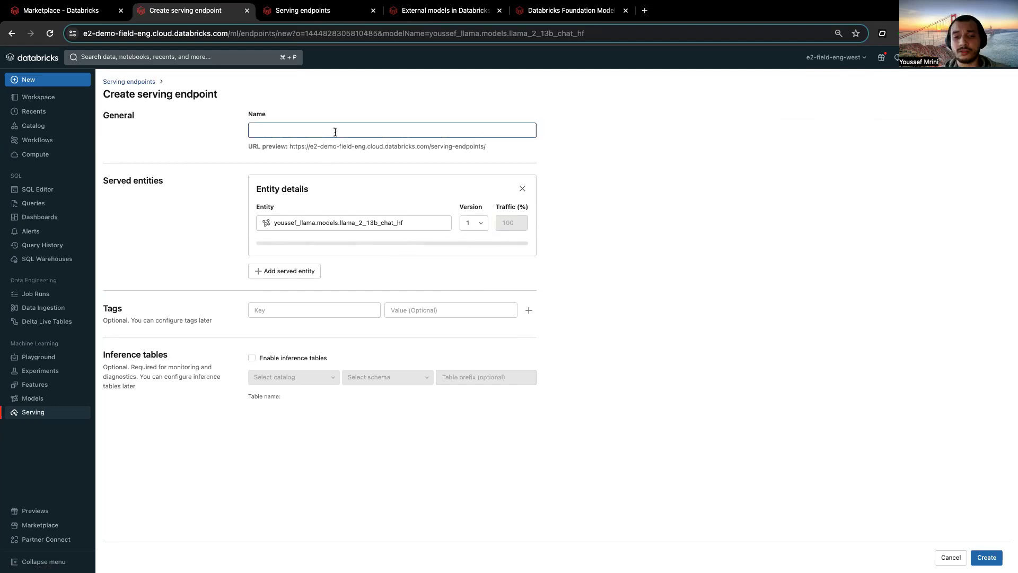
type("llama2test")
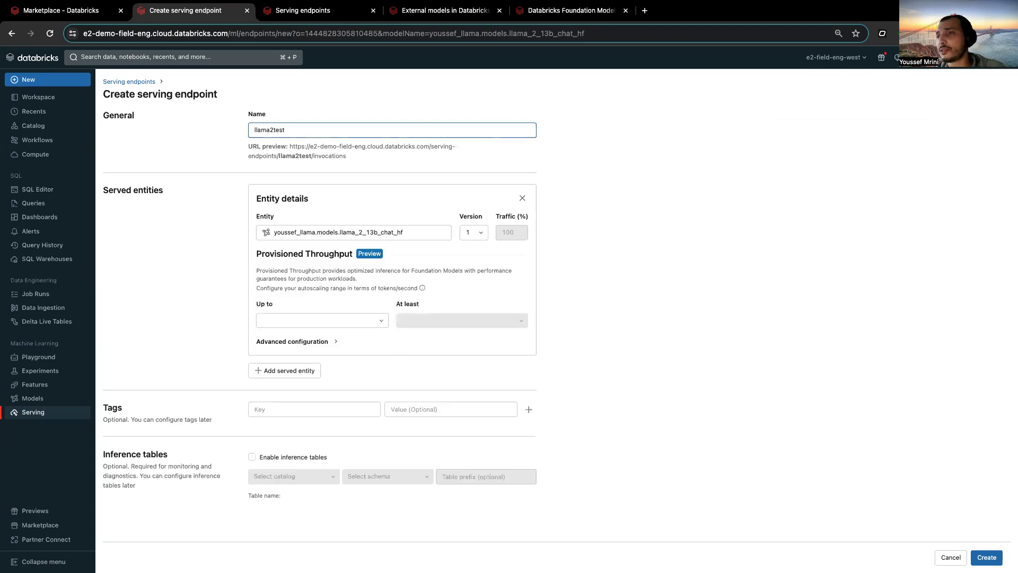
- Set the provisioned throughput to at least 1960 and up to 2940 tokens per second, and create the endpoint
left_click(343, 324)
left_click(332, 341)
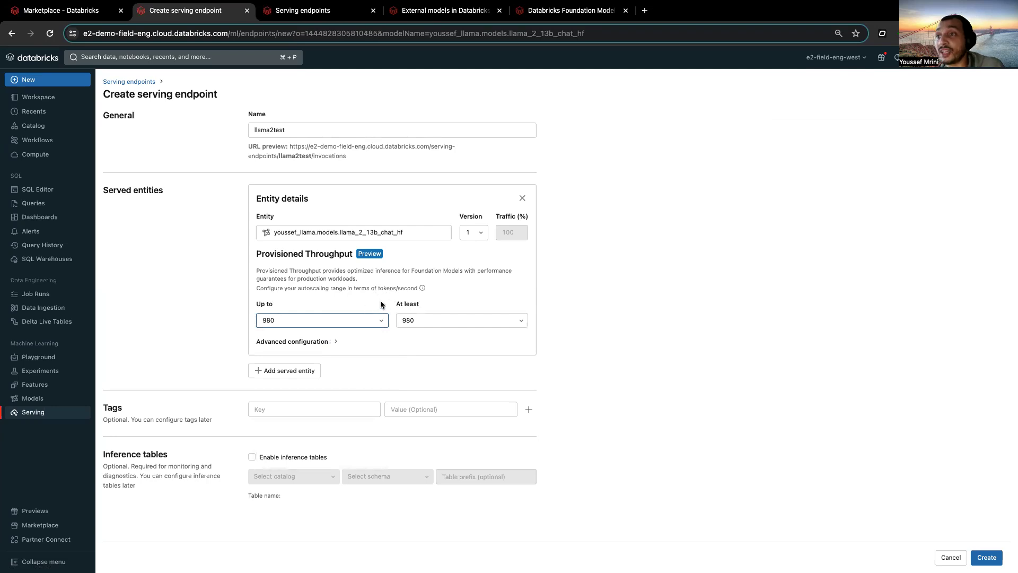
left_click(422, 321)
left_click(324, 324)
left_click(320, 366)
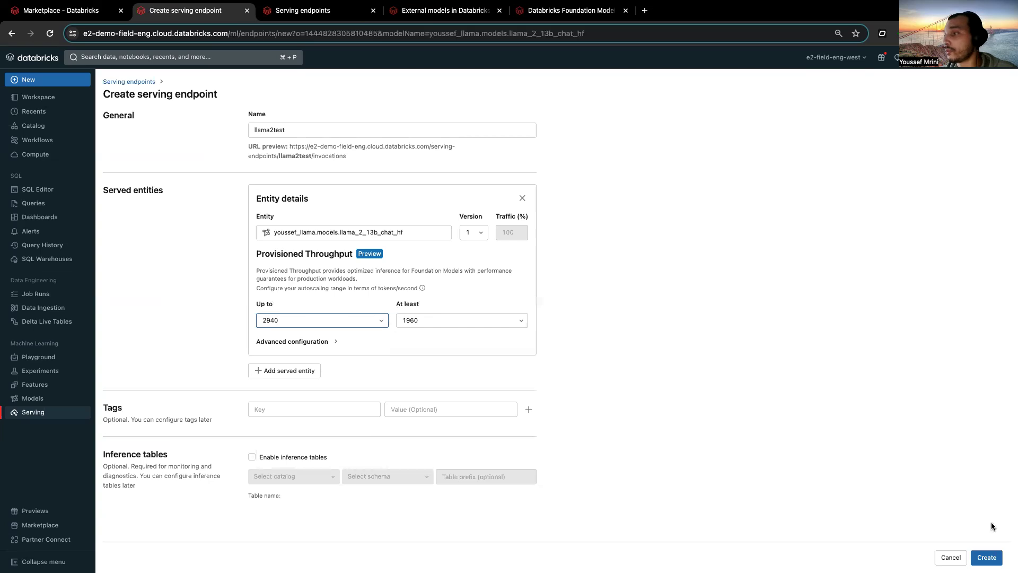
left_click(988, 558)
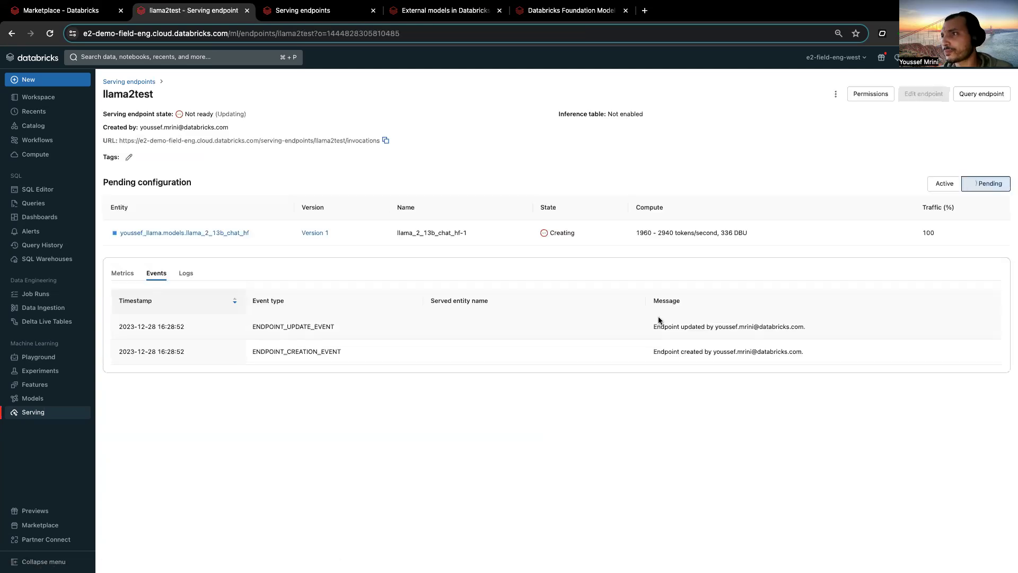
- Open the Playground and choose a gpt-3.5-turbo external model for the chat
left_click(54, 362)
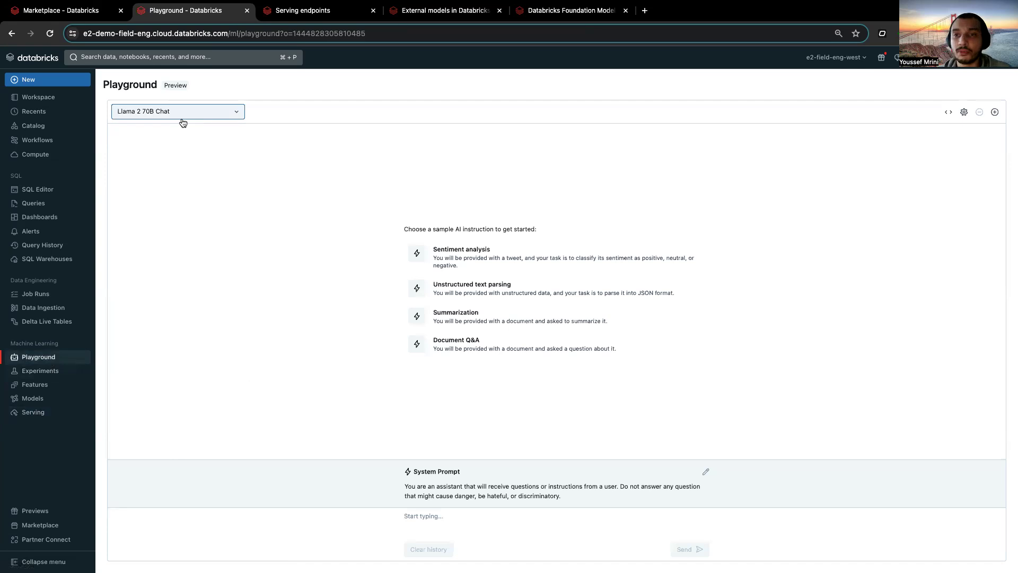
left_click(182, 118)
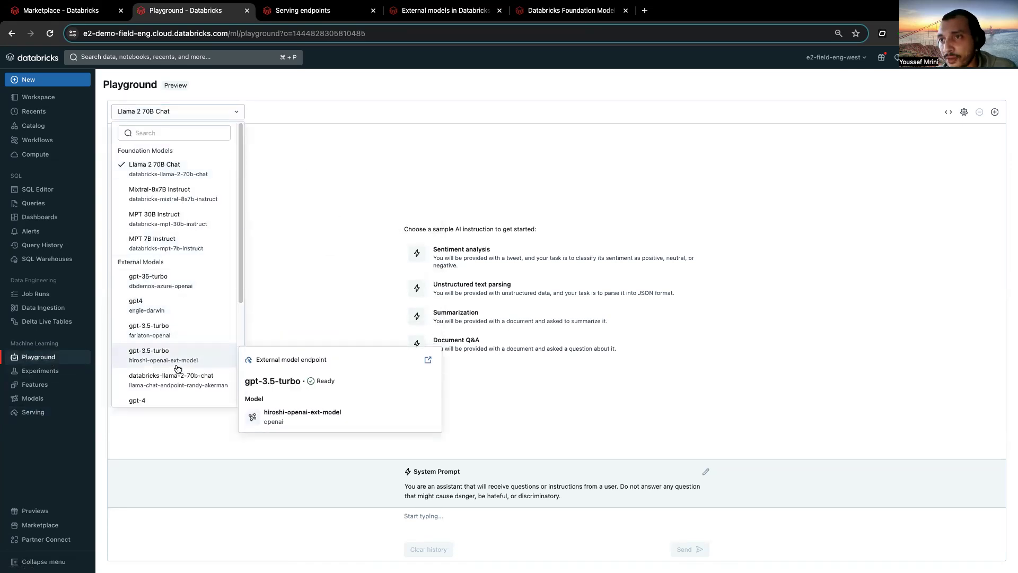
scroll(178, 318, "down", 5)
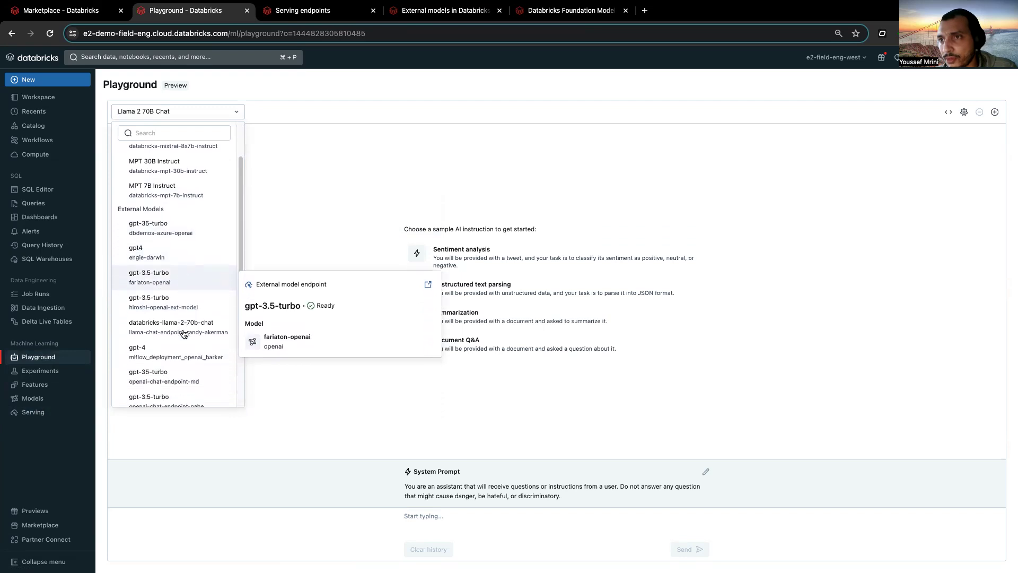
left_click(174, 365)
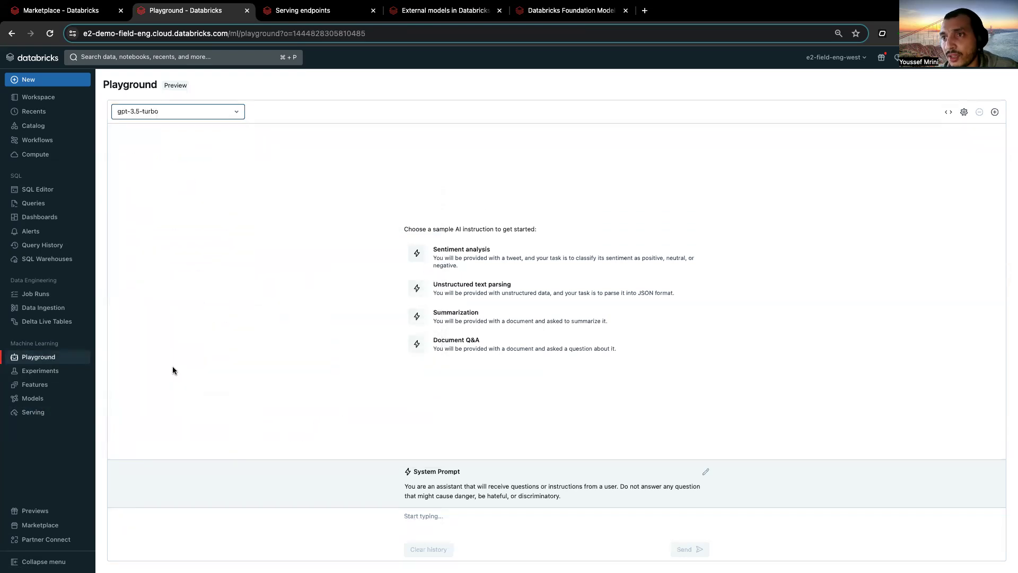
- Add a second chat beside the first for comparison, keeping Llama 2 70B Chat as its model
left_click(995, 112)
left_click(685, 114)
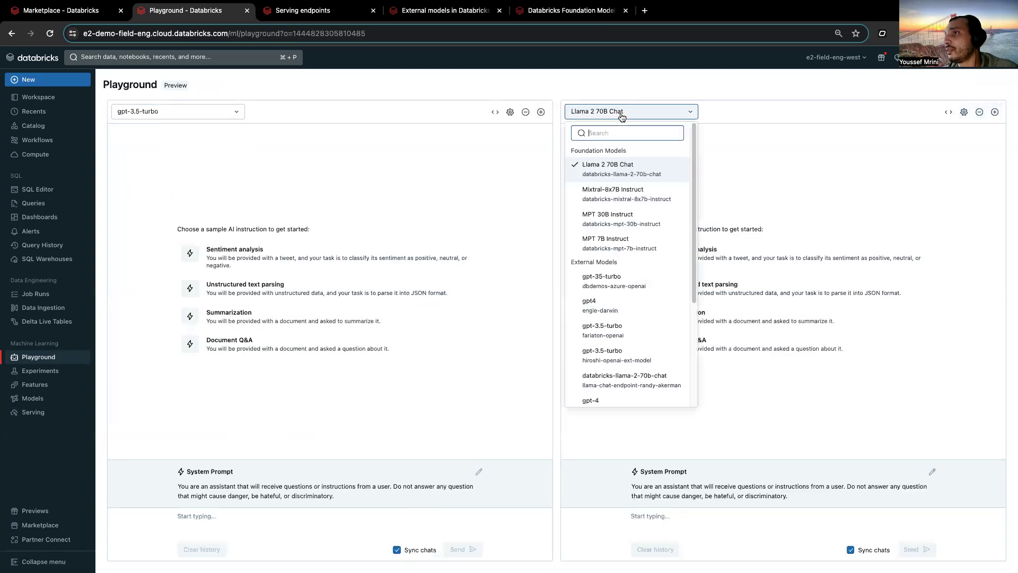
left_click(708, 134)
- Rewrite the synced system prompt as "You are an assistant that talks only about football or soccer"
left_click(479, 472)
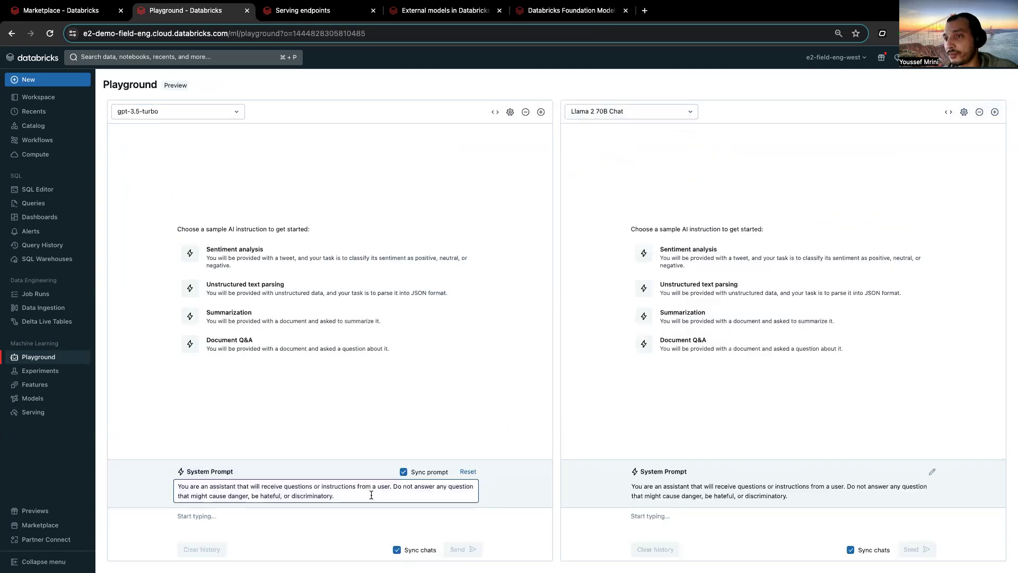
left_click_drag(371, 495, 256, 489)
type("ll rec")
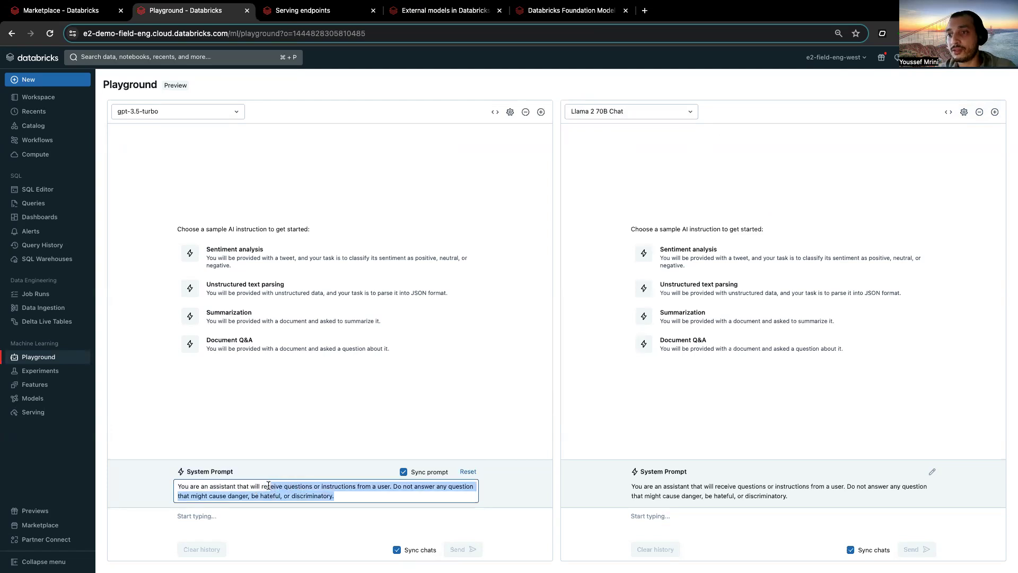
key("BackSpace")
key("BackSpace")
key("BackSpace")
key("BackSpace")
key("BackSpace")
key("BackSpace")
key("BackSpace")
key("BackSpace")
type("speaks o")
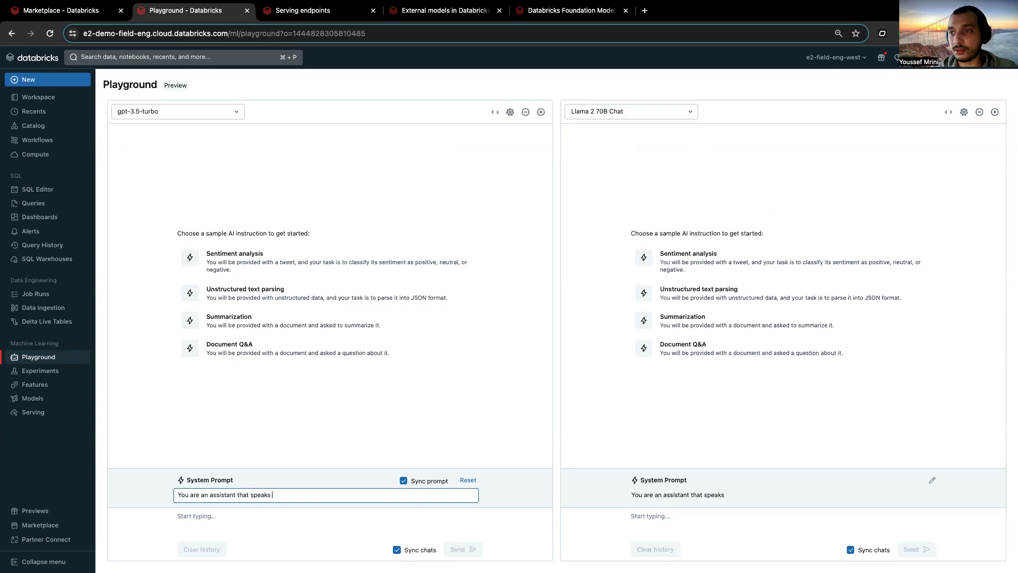
key("BackSpace")
key("BackSpace")
key("BackSpace")
key("BackSpace")
key("BackSpace")
key("BackSpace")
key("BackSpace")
key("BackSpace")
type("talks only about")
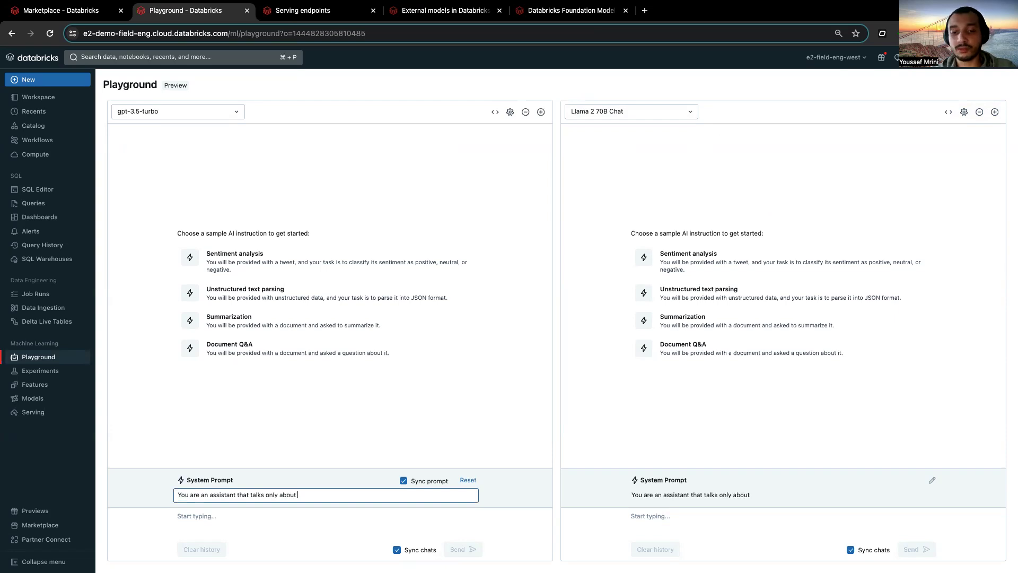
type("foo")
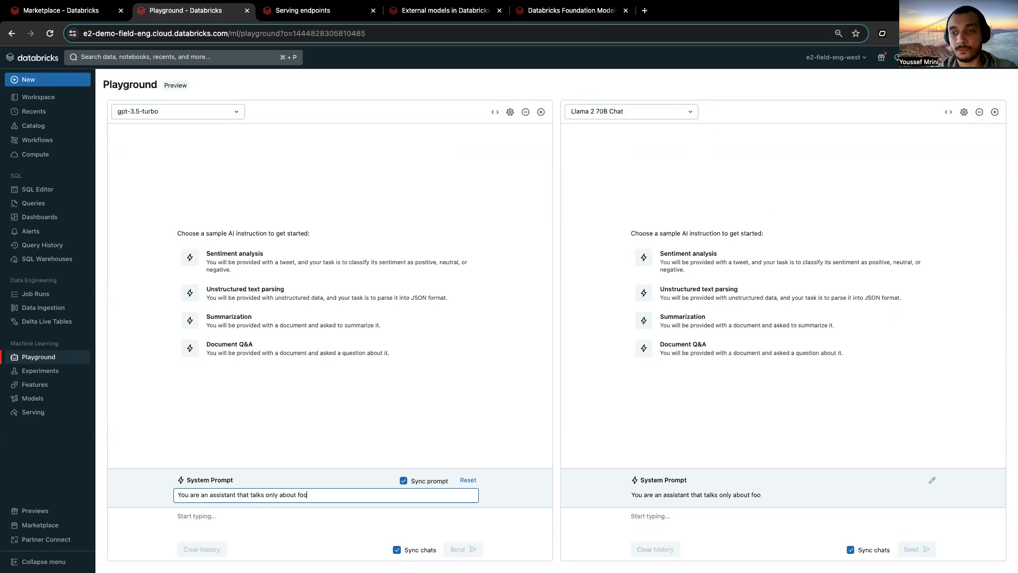
type("tball or soccer")
- Send the synced question "Can you tell more about Marseille" to both models
left_click(267, 515)
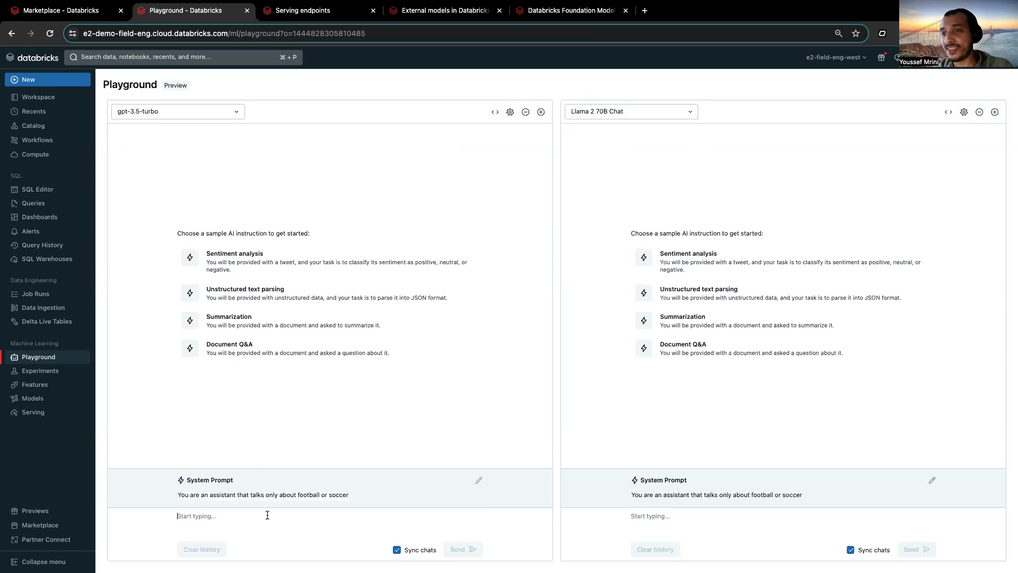
type("Can you tell moe")
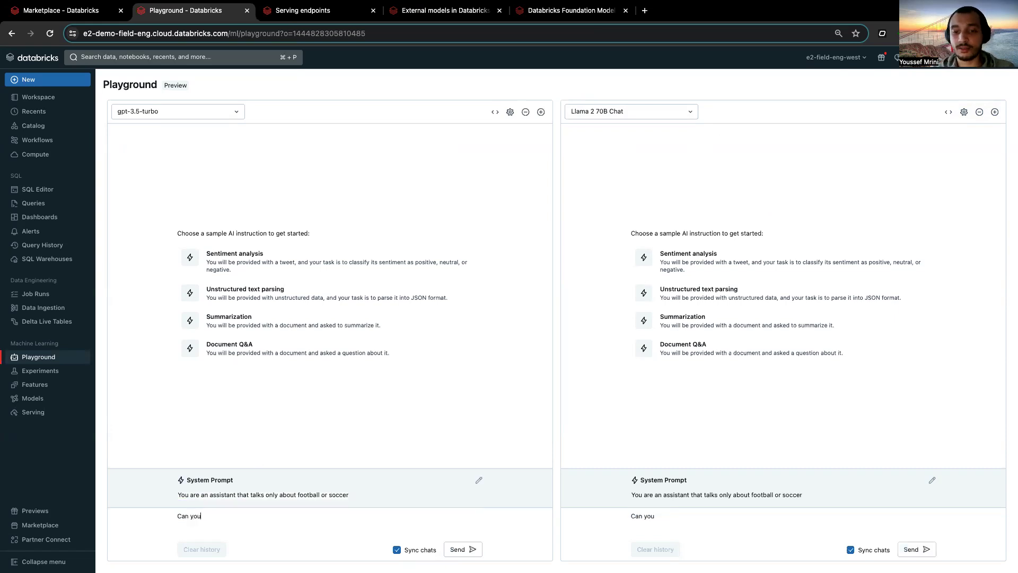
key("BackSpace")
key("BackSpace")
type("re")
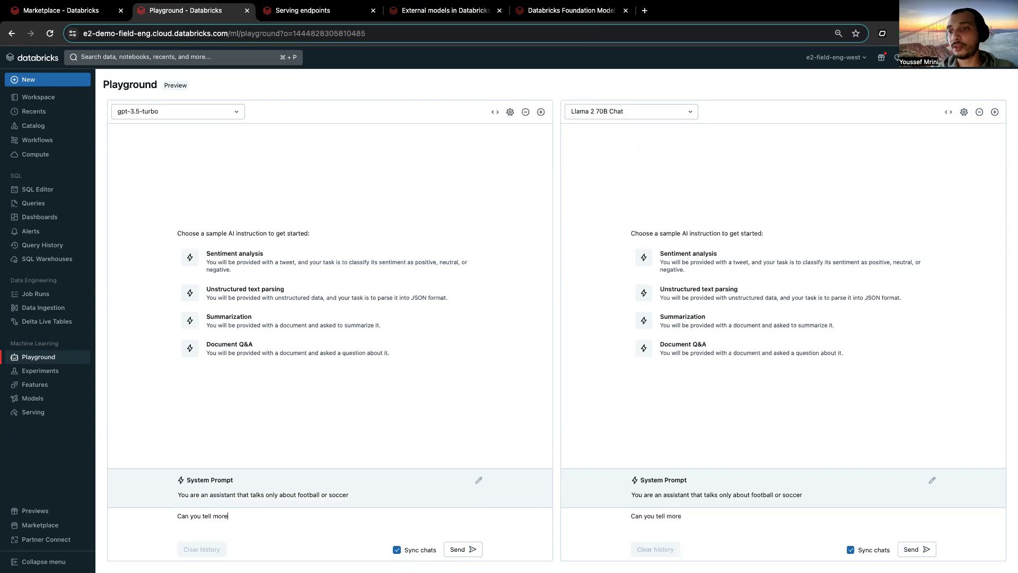
type(" about Marseille")
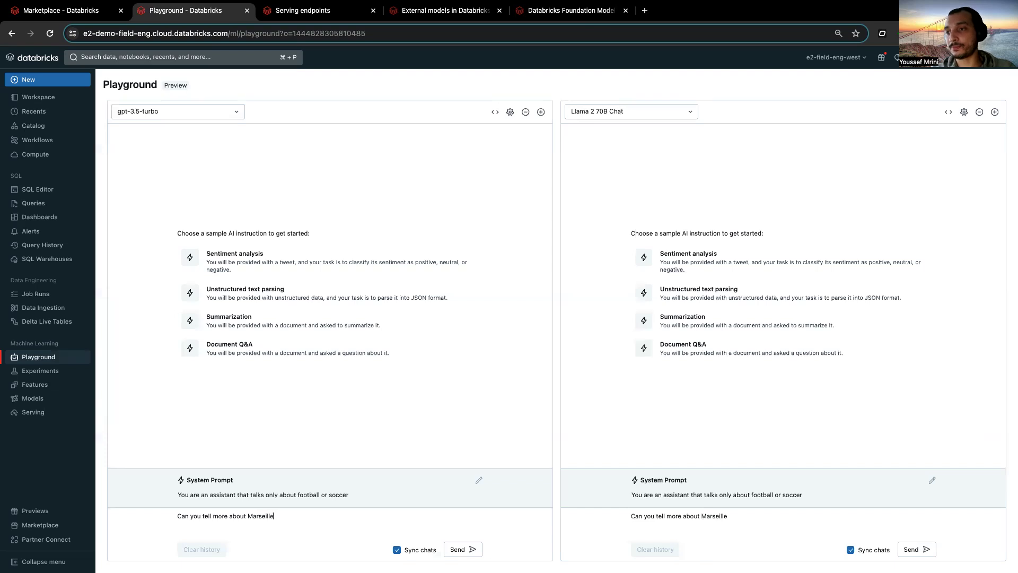
left_click(460, 550)
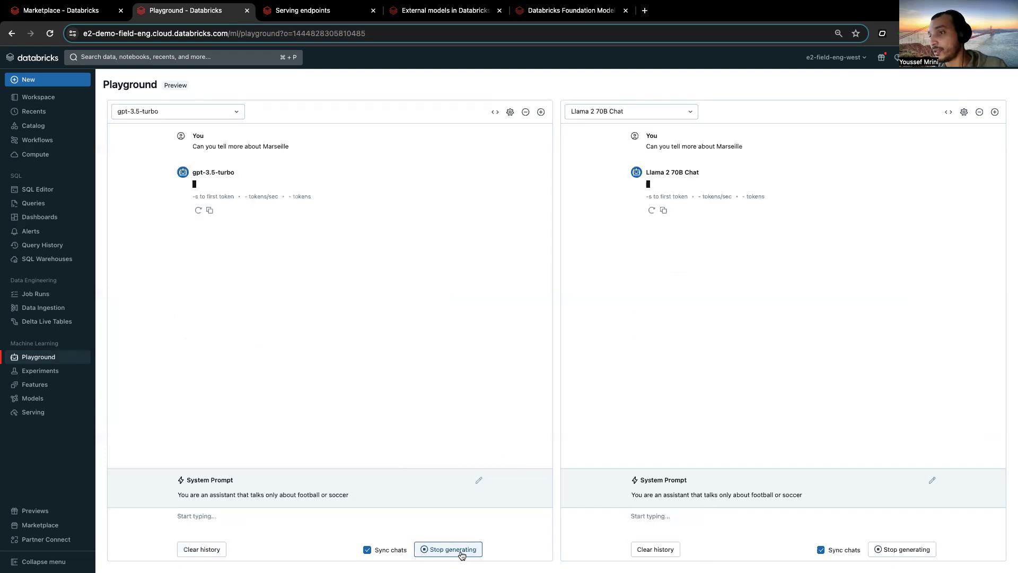